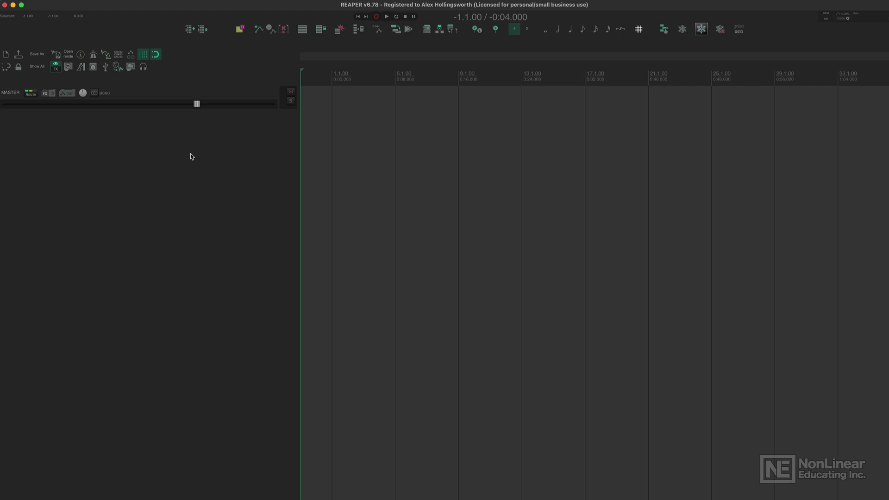
# Add a new track and draw an empty item on it that ends at bar 9.
pyautogui.doubleClick(292, 146)
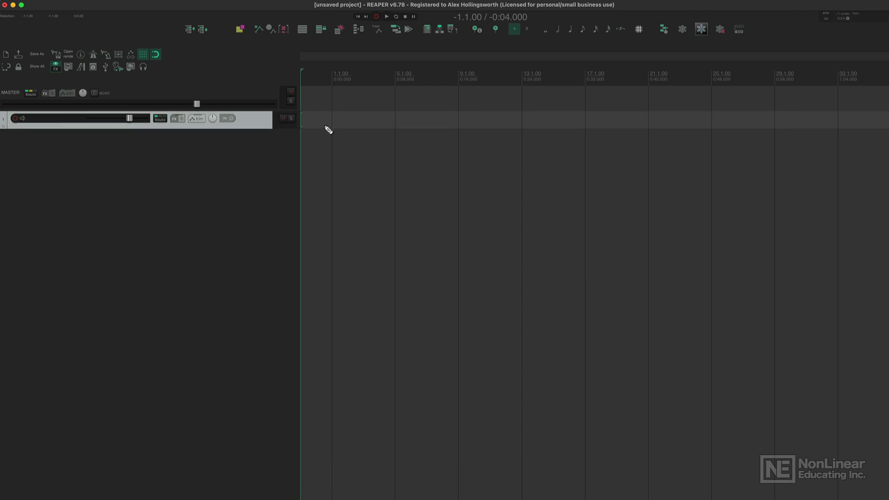
pyautogui.moveTo(329, 137)
pyautogui.mouseDown()
pyautogui.moveTo(399, 158)
pyautogui.moveTo(514, 158)
pyautogui.mouseUp()
pyautogui.moveTo(462, 137); pyautogui.dragTo(458, 139)
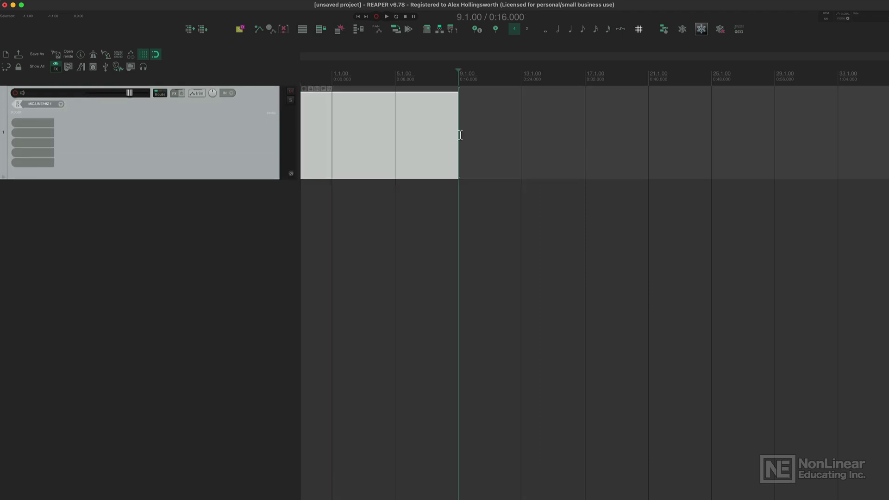
# Split the empty item at bar 5 and move the second piece so it starts at bar 17.
pyautogui.click(343, 145)
pyautogui.click(395, 141)
pyautogui.press('s')
pyautogui.moveTo(398, 143); pyautogui.dragTo(600, 158)
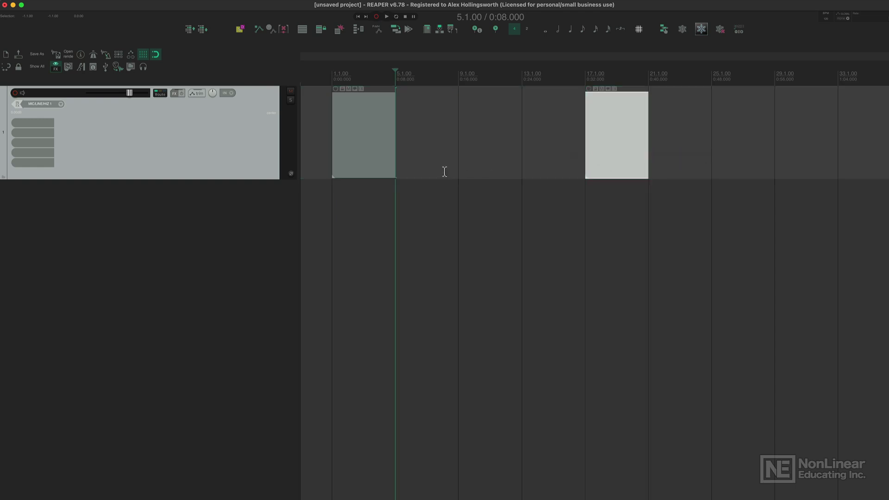
# Set the arrange grid to whole notes and clear the item selection.
pyautogui.hotkey('alt', '1')
pyautogui.press('Escape')
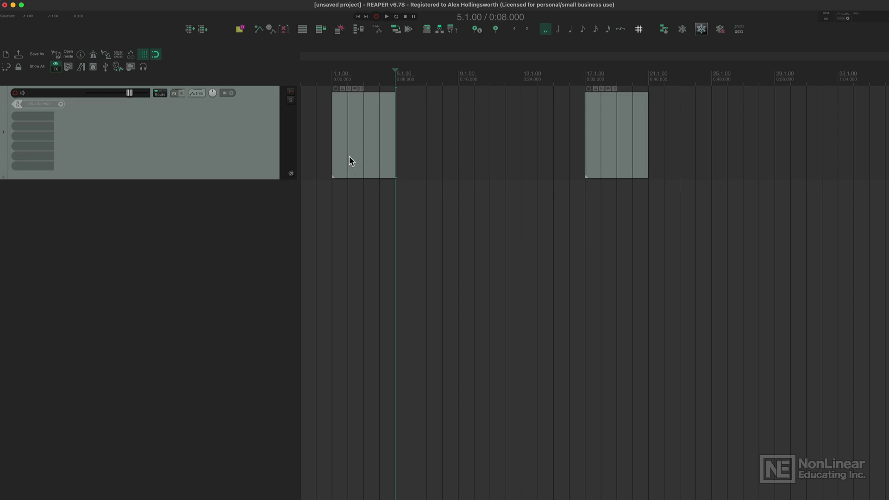
# Open the action list and reposition its window so that all of its columns are visible.
pyautogui.moveTo(215, 2)
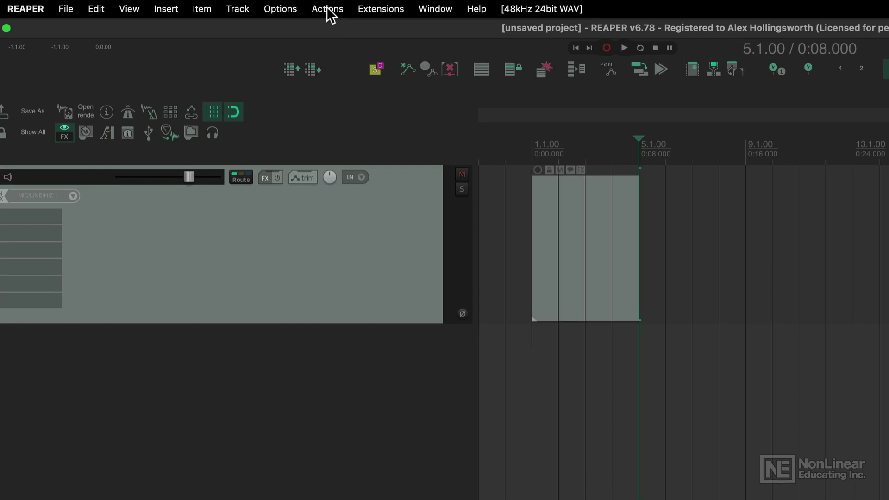
pyautogui.click(329, 10)
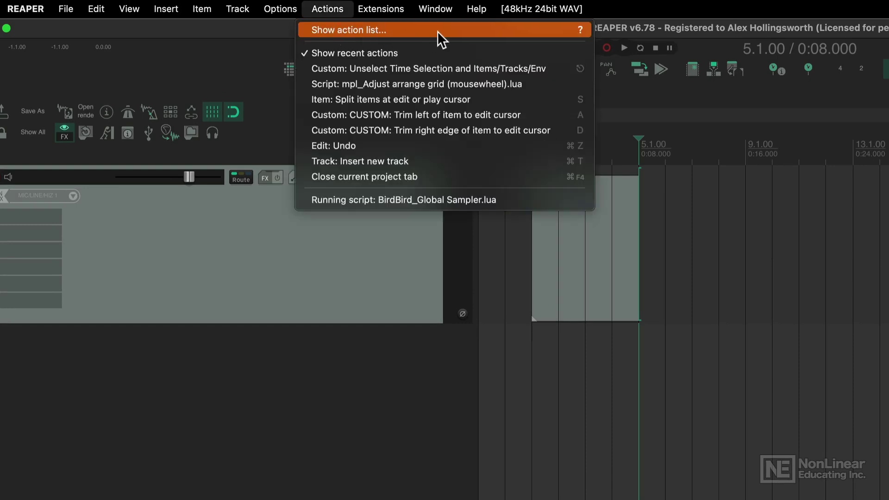
pyautogui.click(407, 30)
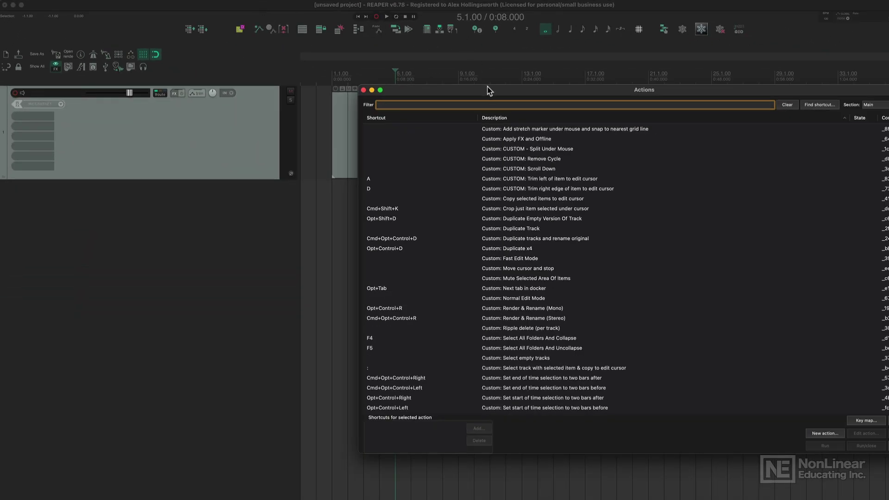
pyautogui.moveTo(489, 90); pyautogui.dragTo(243, 65)
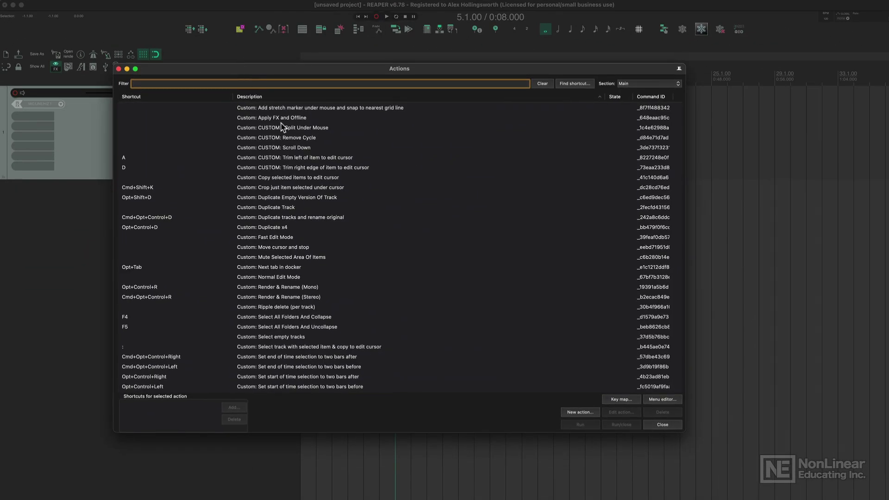
# Browse the custom actions, scripts and built-in commands in the Main section of the action list.
pyautogui.scroll(-3, 358, 252)
pyautogui.click(677, 108)
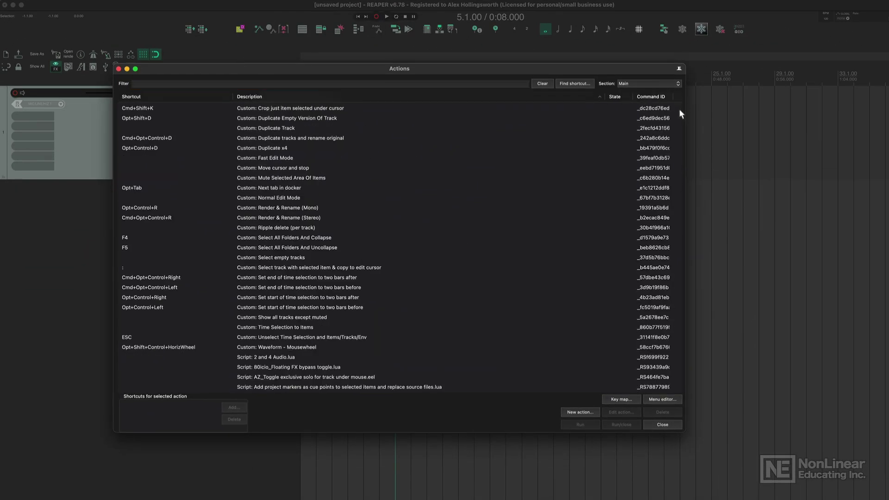
pyautogui.scroll(-5, 656, 130)
pyautogui.moveTo(679, 109); pyautogui.dragTo(674, 290)
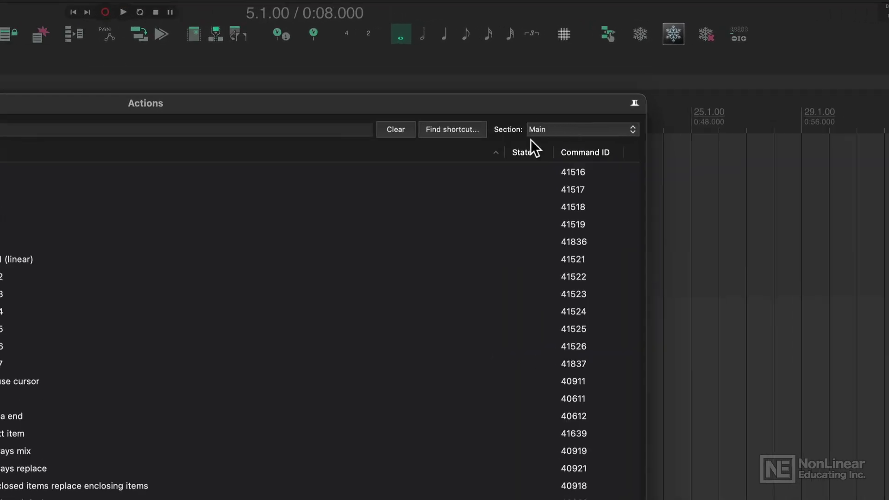
# Browse the actions available in the MIDI Editor and MIDI Event List Editor sections.
pyautogui.click(577, 131)
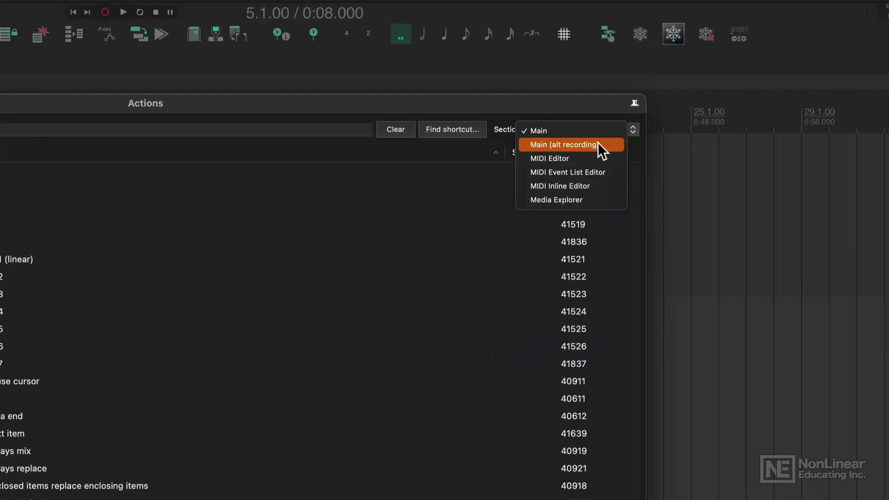
pyautogui.click(602, 158)
pyautogui.scroll(-8, 500, 248)
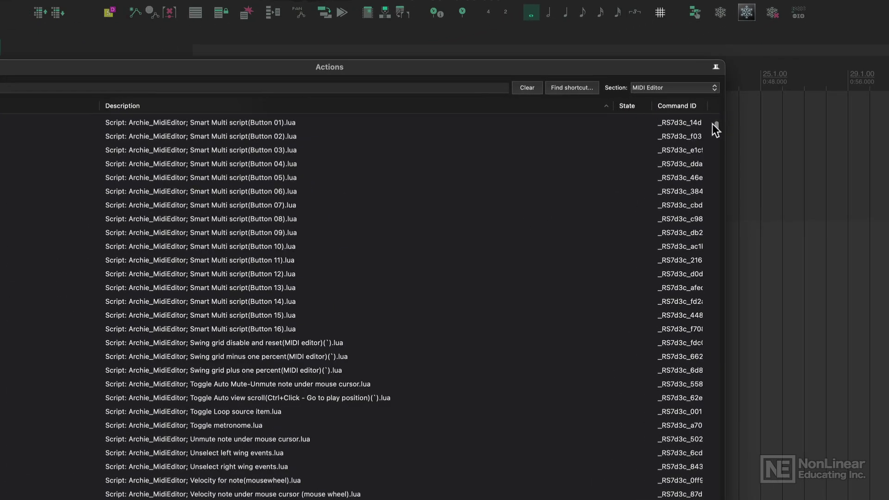
pyautogui.moveTo(712, 124); pyautogui.dragTo(710, 346)
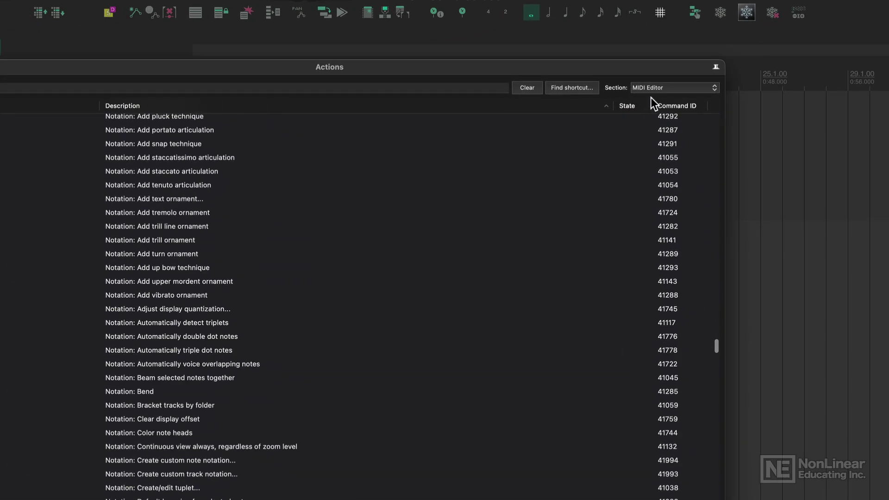
pyautogui.click(655, 90)
pyautogui.click(673, 98)
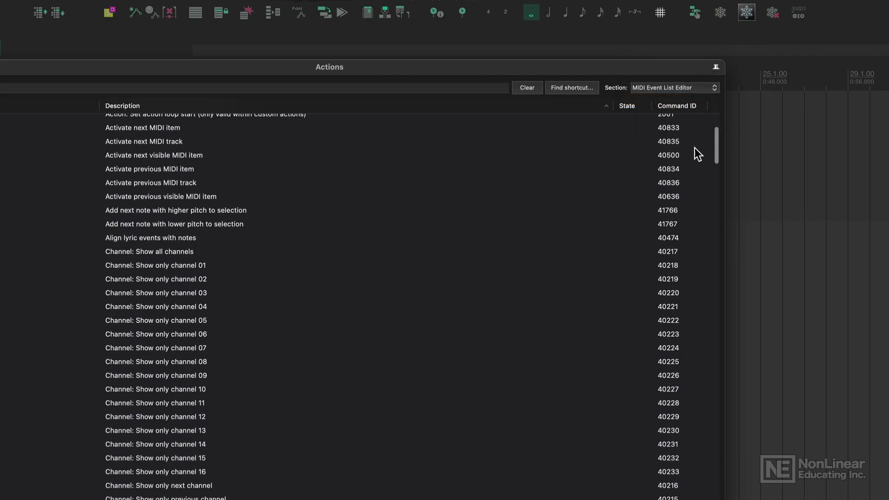
pyautogui.moveTo(716, 157); pyautogui.dragTo(716, 271)
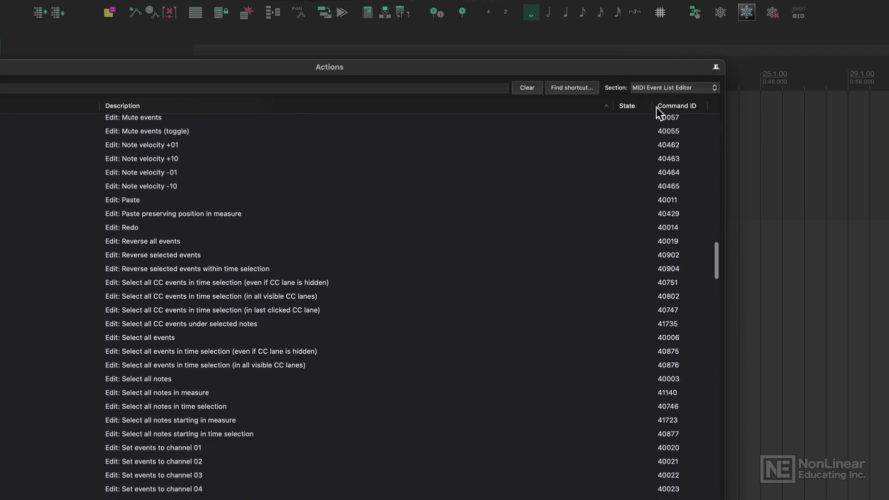
# Browse the actions available in the MIDI Inline Editor and Media Explorer sections.
pyautogui.click(658, 88)
pyautogui.click(685, 99)
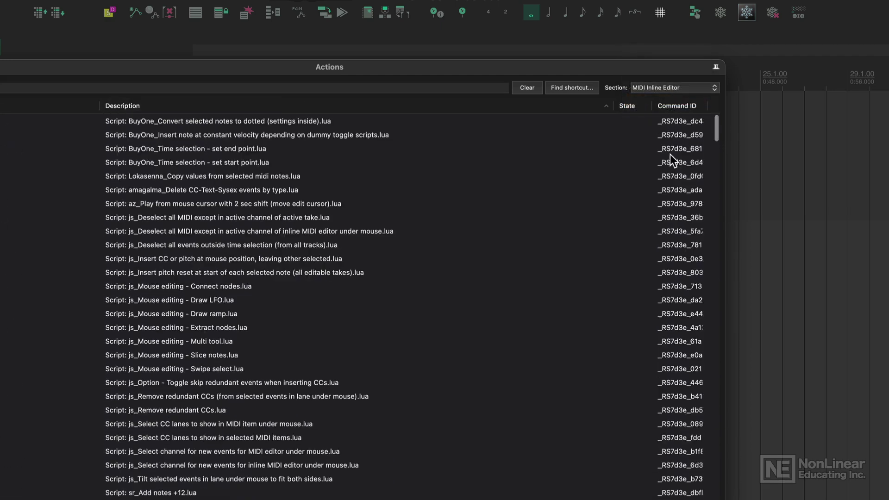
pyautogui.scroll(-9, 710, 155)
pyautogui.moveTo(716, 149); pyautogui.dragTo(716, 262)
pyautogui.click(666, 88)
pyautogui.click(670, 100)
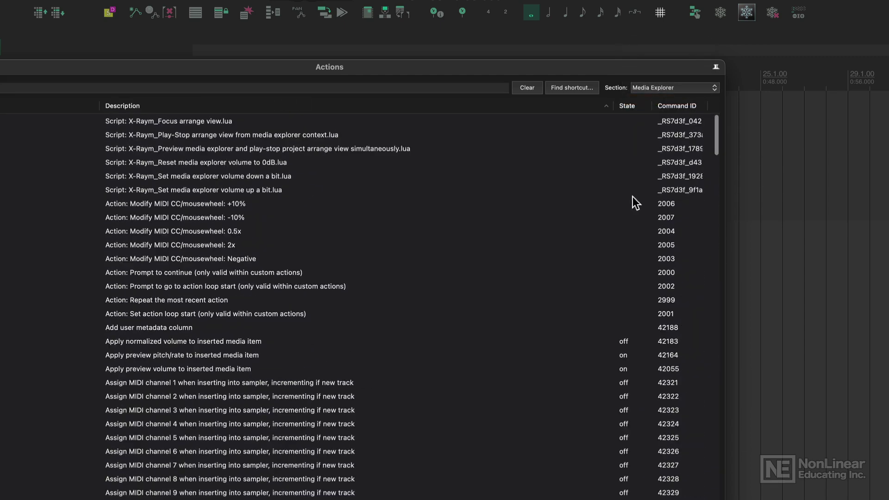
pyautogui.scroll(-5, 633, 199)
pyautogui.moveTo(715, 198); pyautogui.dragTo(712, 99)
# Filter the Main section for "trim item" and select the action "Item edit: Trim left edge of item to edit cursor".
pyautogui.click(683, 88)
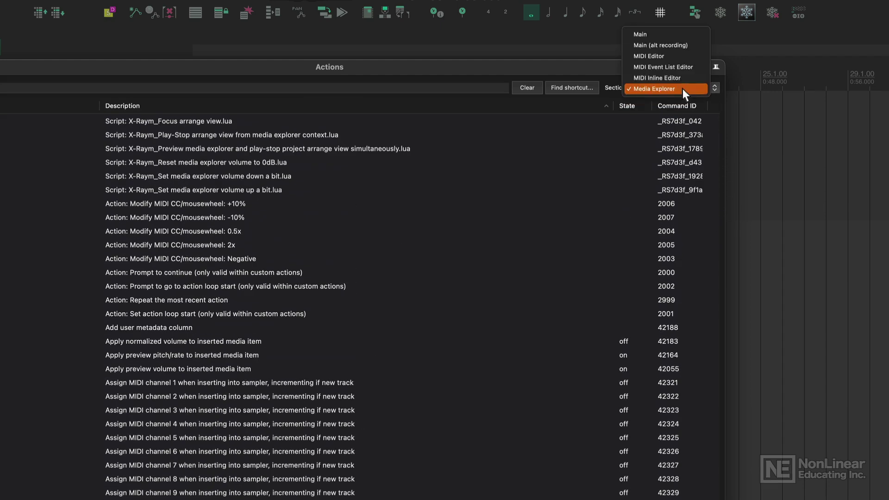
pyautogui.click(673, 35)
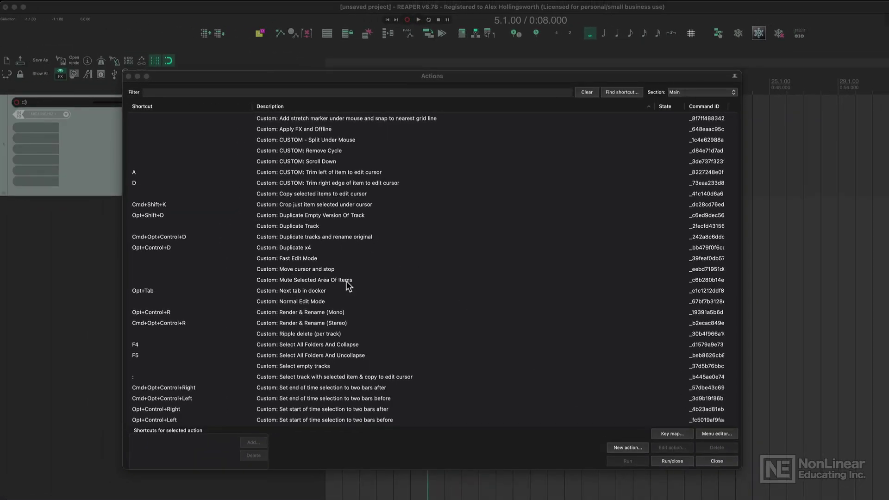
pyautogui.scroll(-15, 360, 296)
pyautogui.click(346, 92)
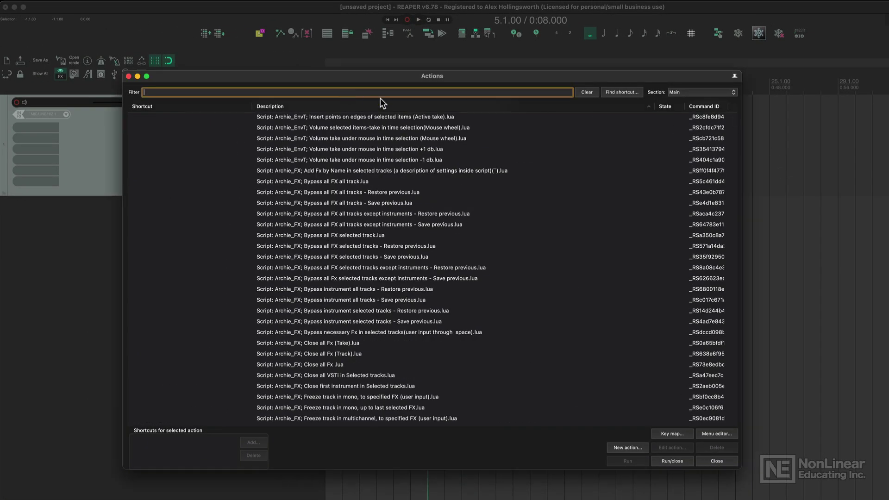
pyautogui.write('trim ')
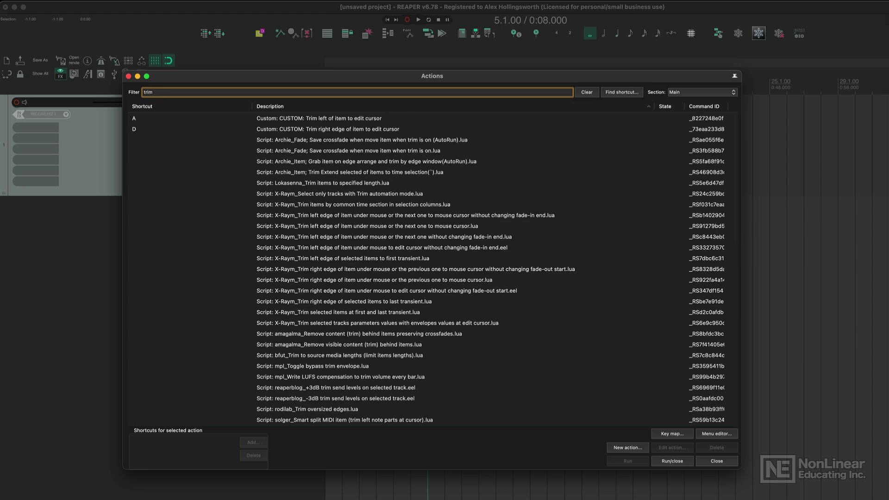
pyautogui.write('item')
pyautogui.scroll(-5, 348, 324)
pyautogui.click(315, 279)
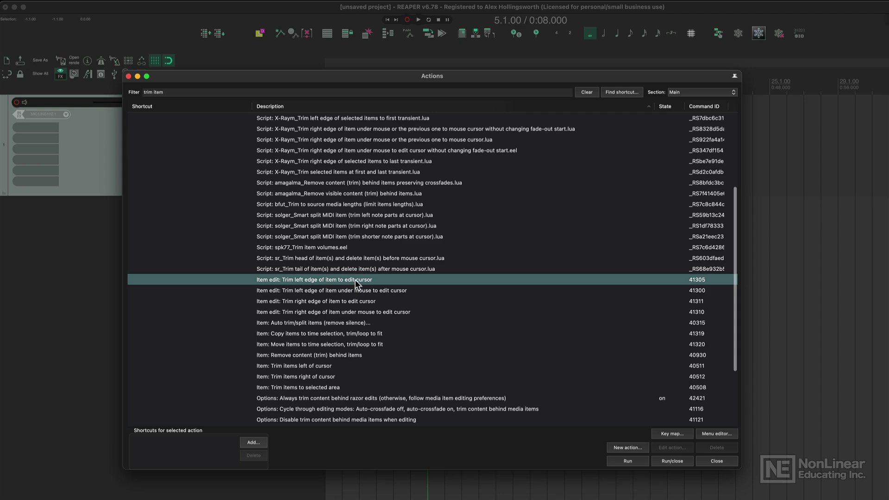
# Select the first item with the edit cursor at bar 2 and run the selected left-edge trim action on it.
pyautogui.moveTo(398, 80); pyautogui.dragTo(409, 225)
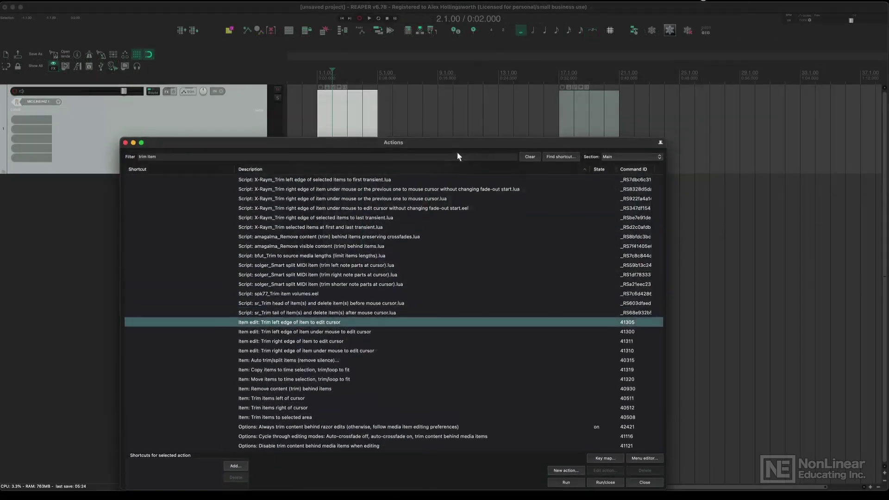
pyautogui.click(372, 135)
pyautogui.moveTo(360, 194); pyautogui.dragTo(650, 64)
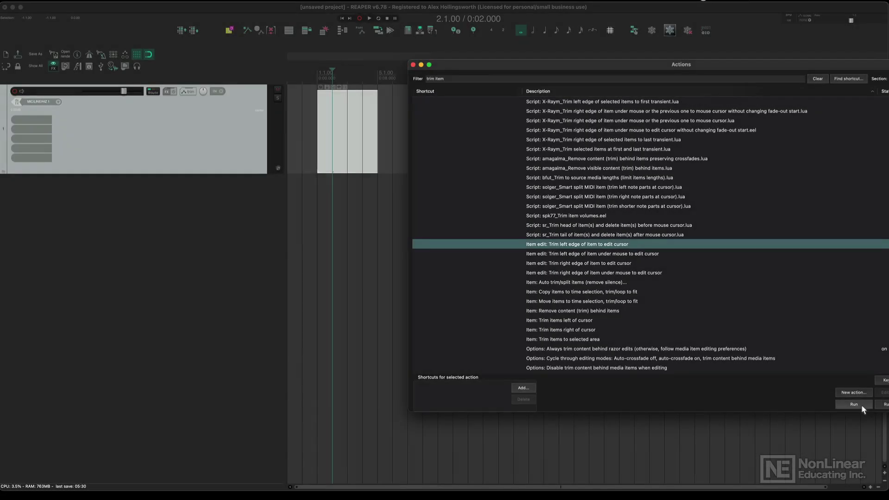
pyautogui.click(861, 405)
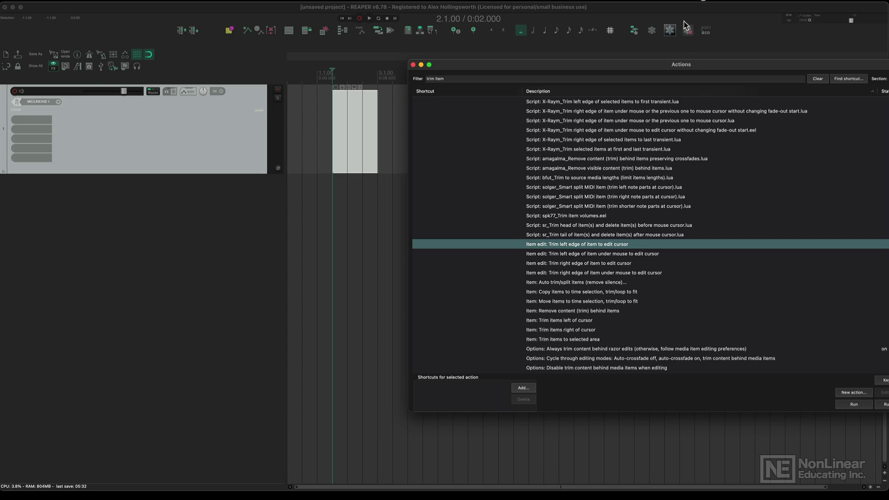
pyautogui.moveTo(679, 64); pyautogui.dragTo(581, 65)
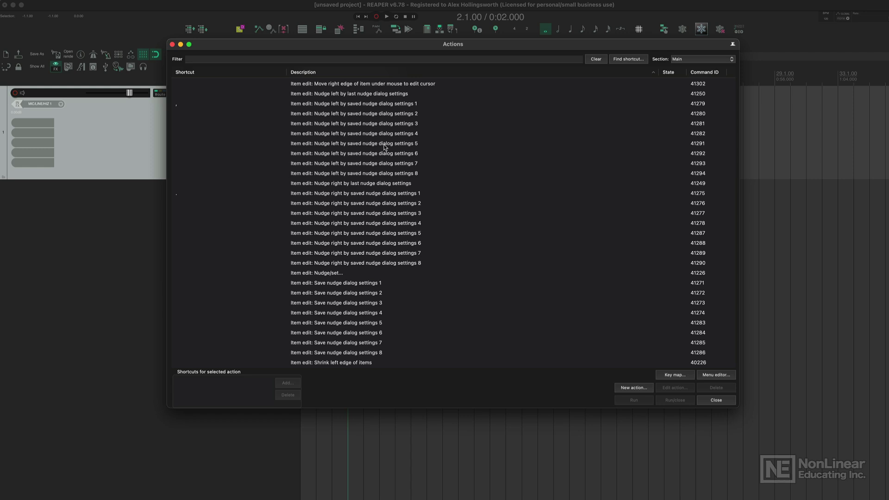
# Filter the action list for "zoom" and look through the matching actions.
pyautogui.scroll(-1, 385, 147)
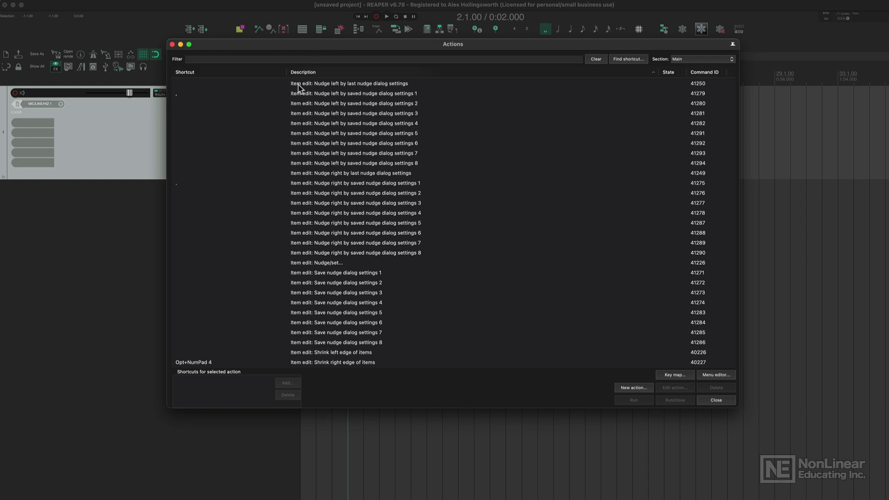
pyautogui.click(278, 60)
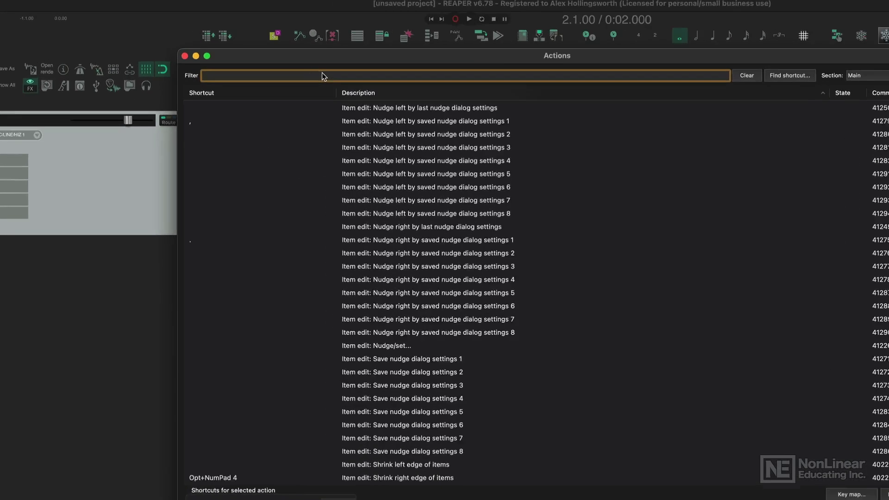
pyautogui.write('zoom')
pyautogui.scroll(-8, 537, 296)
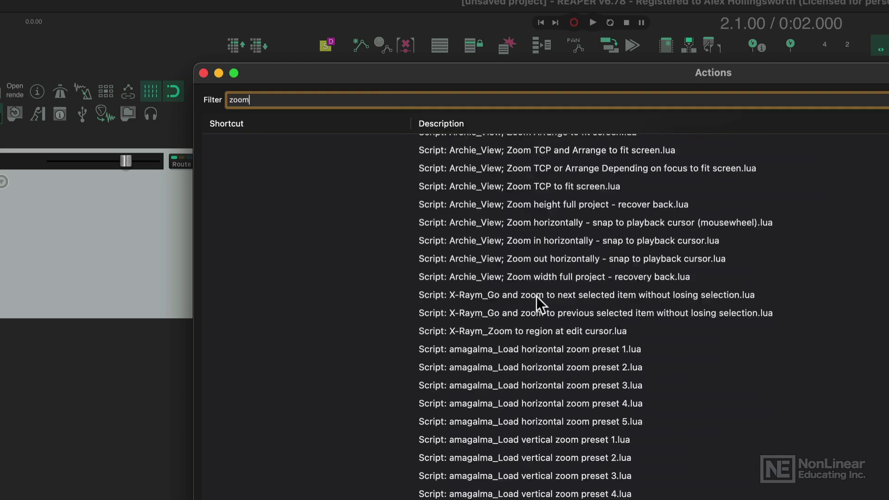
pyautogui.scroll(-2, 568, 327)
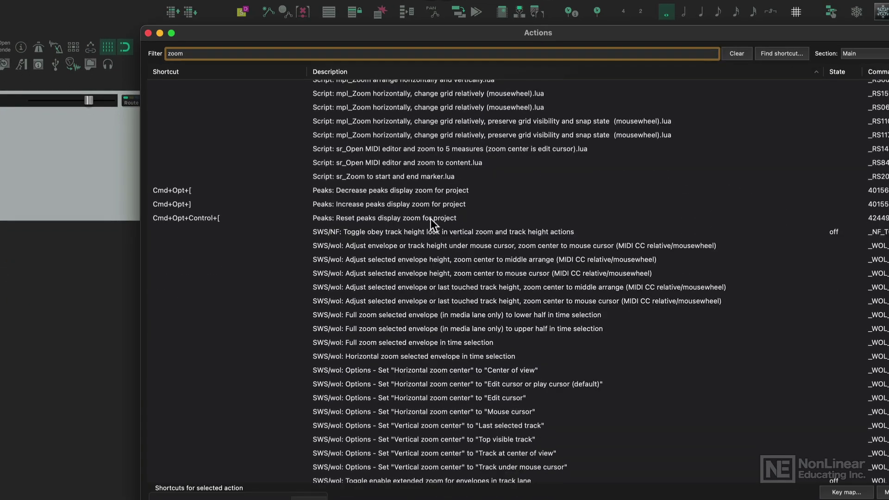
pyautogui.scroll(-8, 429, 234)
pyautogui.scroll(-20, 433, 242)
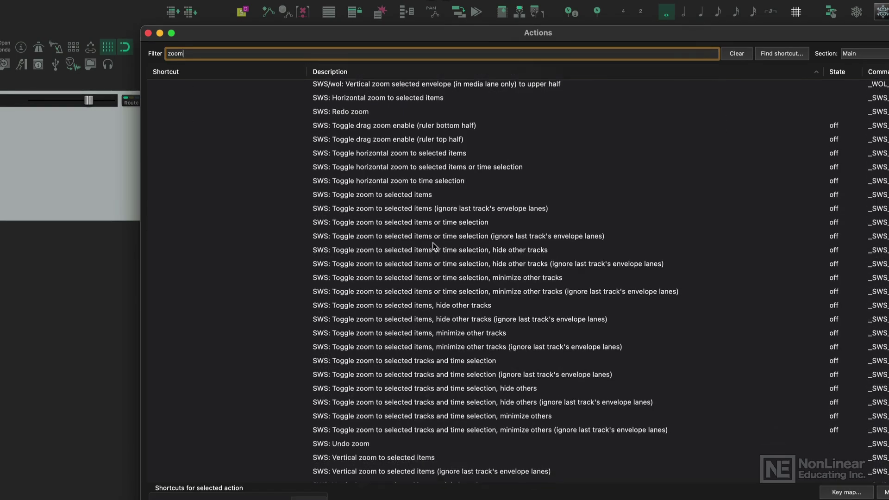
pyautogui.scroll(4, 429, 240)
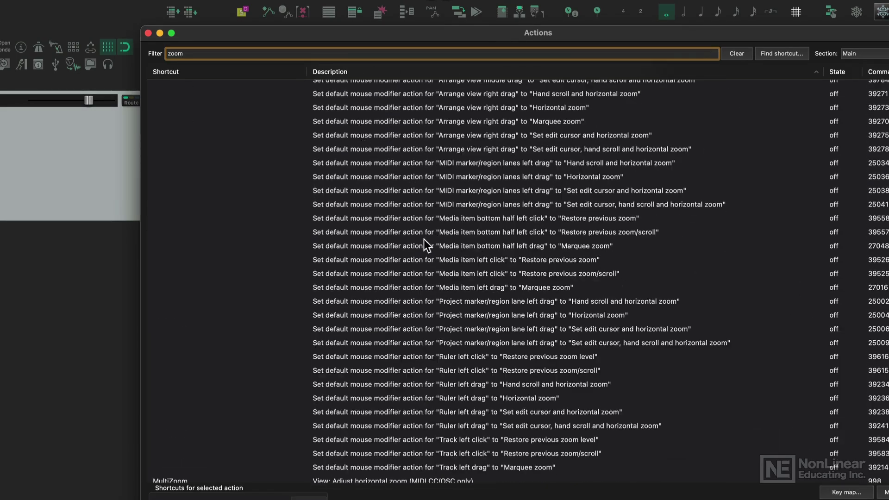
pyautogui.scroll(-9, 427, 242)
pyautogui.scroll(9, 407, 236)
pyautogui.scroll(2, 354, 183)
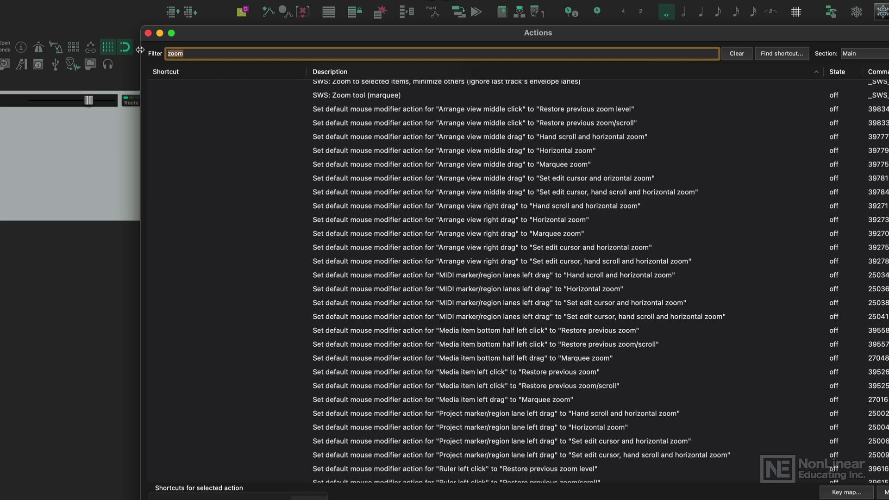
# Filter the action list for "delete" and look through the matching actions.
pyautogui.write('delete')
pyautogui.scroll(-7, 343, 165)
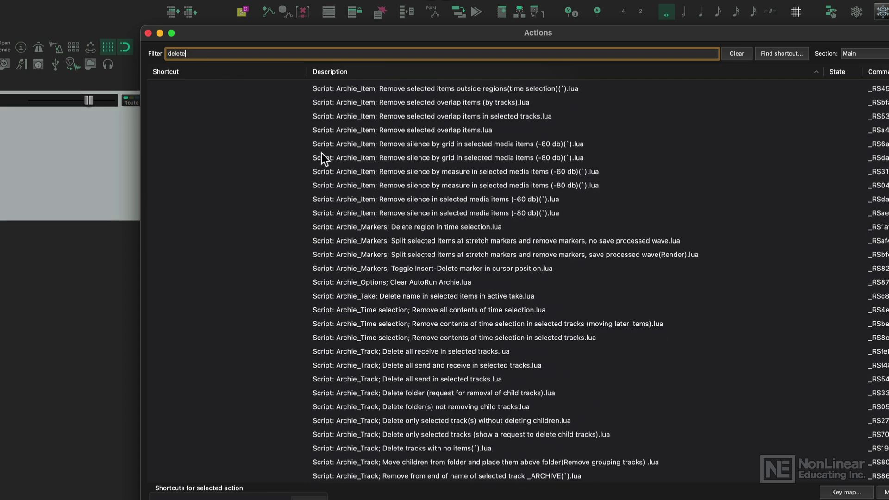
pyautogui.scroll(7, 464, 102)
pyautogui.scroll(-20, 406, 171)
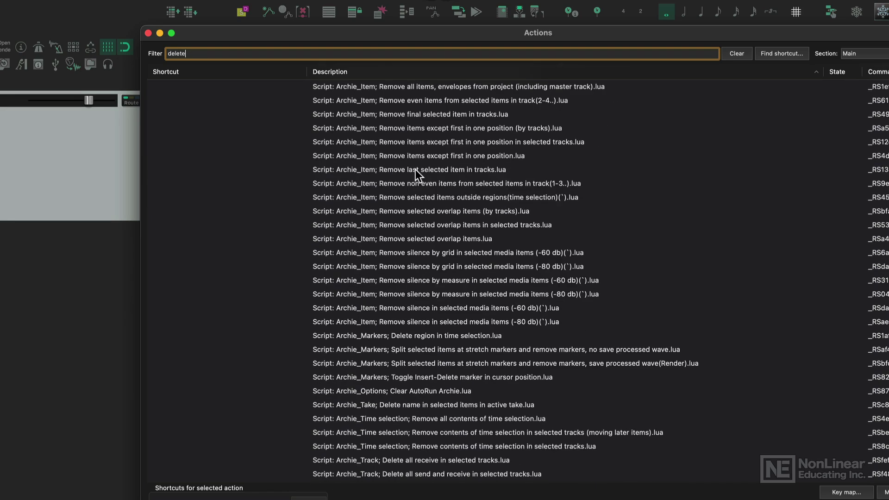
# Look through the rest of the actions matching "delete" and clear the action list filter.
pyautogui.scroll(-20, 401, 167)
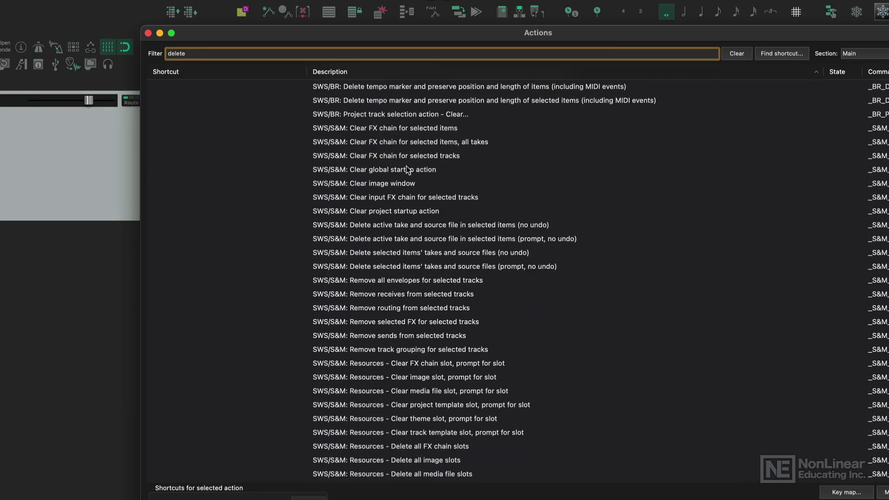
pyautogui.scroll(15, 398, 160)
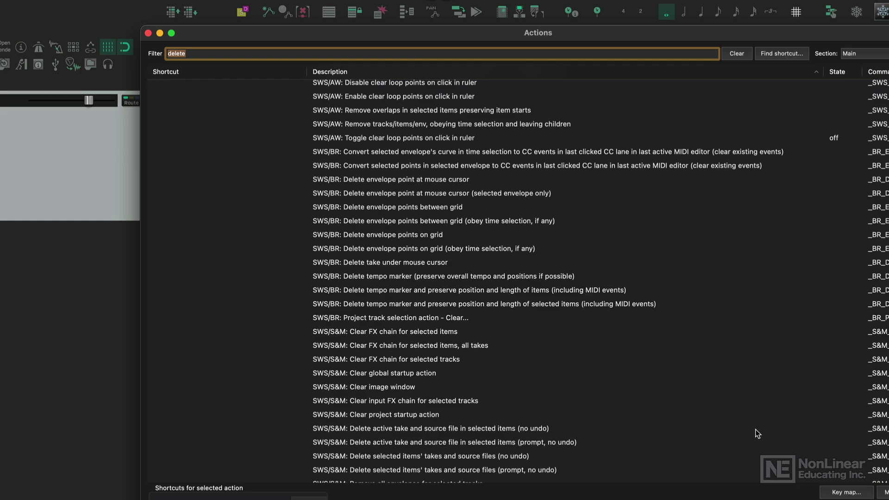
pyautogui.press('BackSpace')
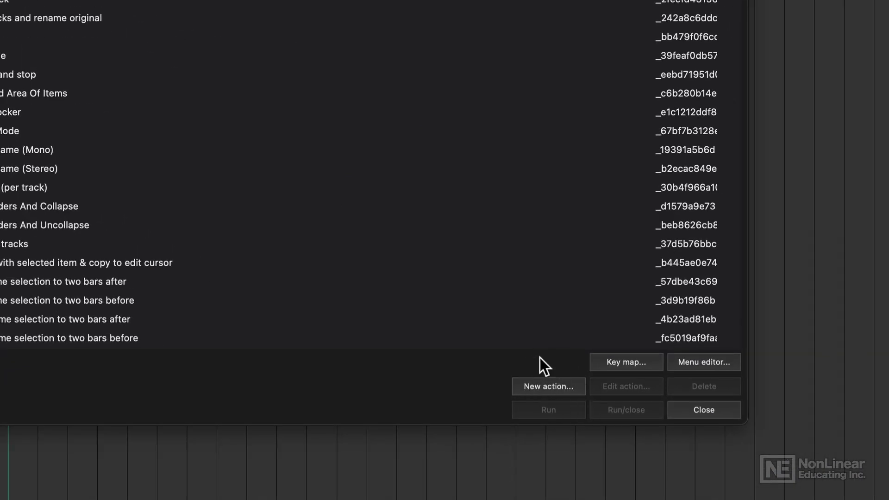
# Open the editor for a new custom action, look through the actions available for it, and close it without creating one.
pyautogui.click(565, 390)
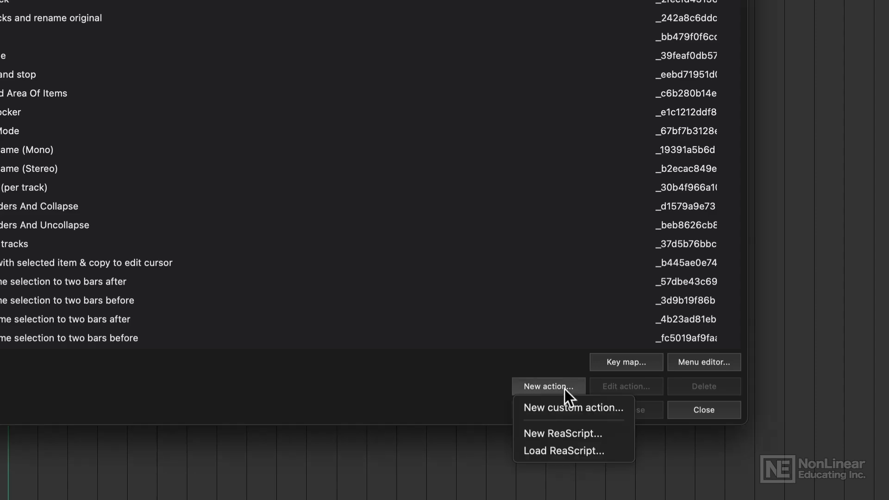
pyautogui.click(600, 410)
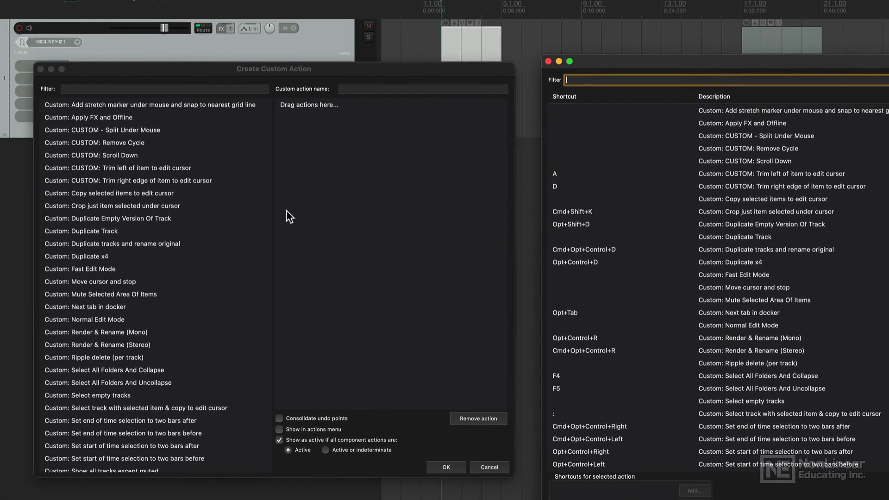
pyautogui.scroll(-10, 123, 269)
pyautogui.scroll(-10, 121, 264)
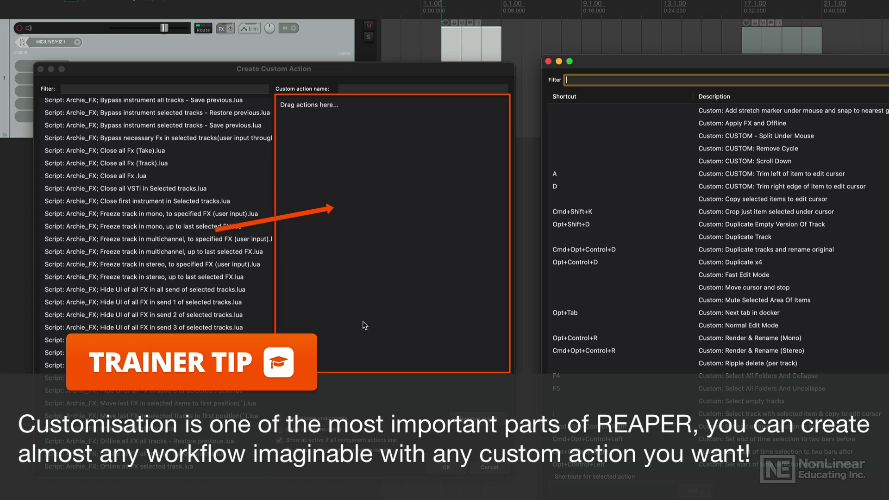
pyautogui.click(40, 69)
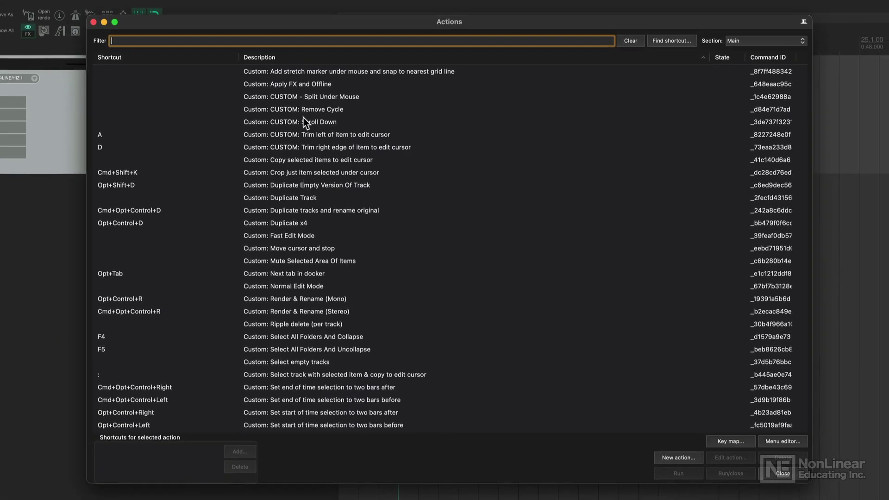
# Try to assign the shortcut A to "SWS/BR: Options - Cycle through record modes", declining to override the existing mapping.
pyautogui.scroll(-15, 345, 81)
pyautogui.scroll(-5, 618, 166)
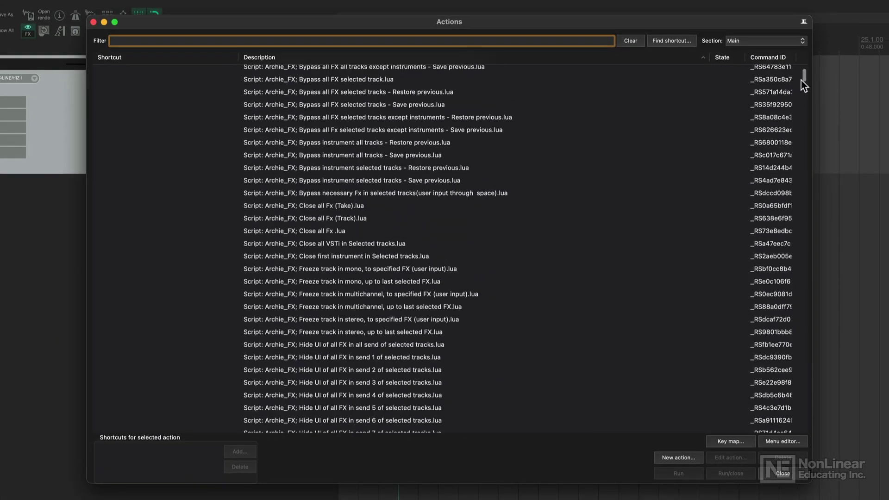
pyautogui.moveTo(801, 79); pyautogui.dragTo(813, 270)
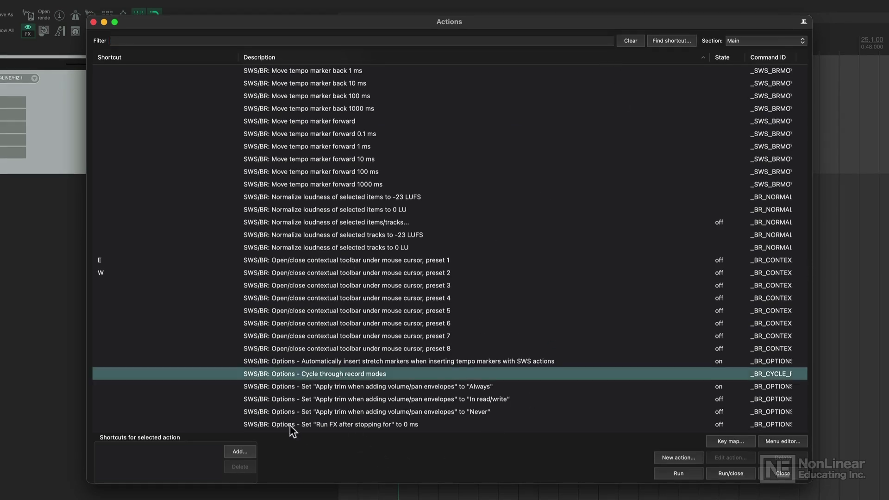
pyautogui.click(239, 451)
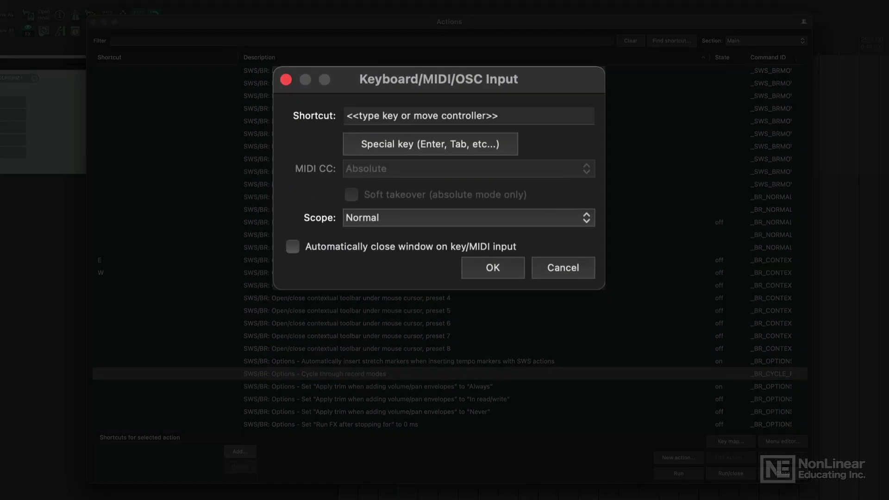
pyautogui.press('a')
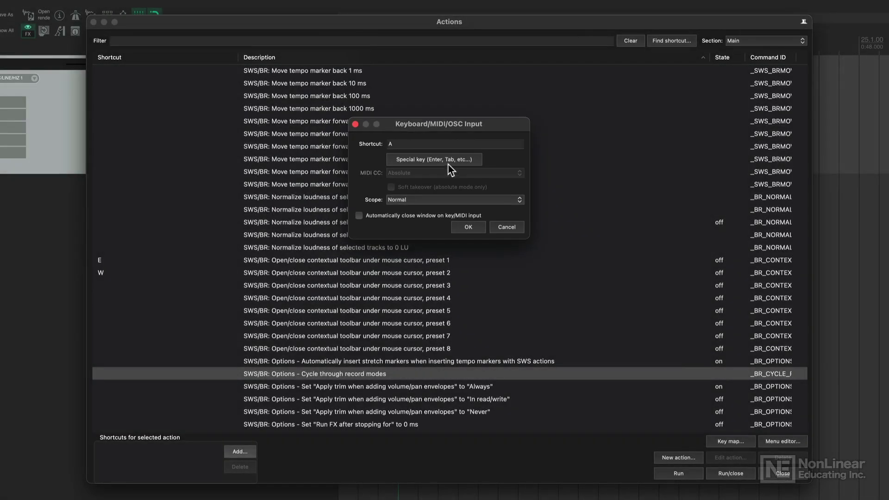
pyautogui.click(469, 227)
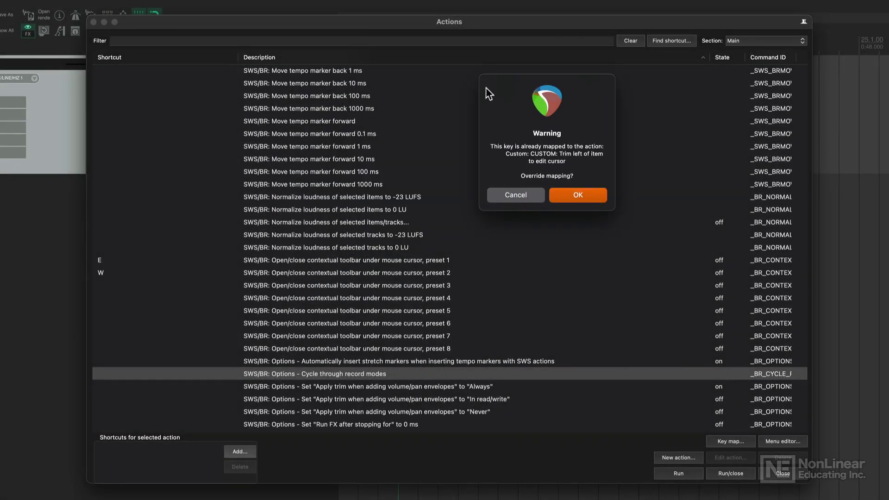
pyautogui.click(525, 195)
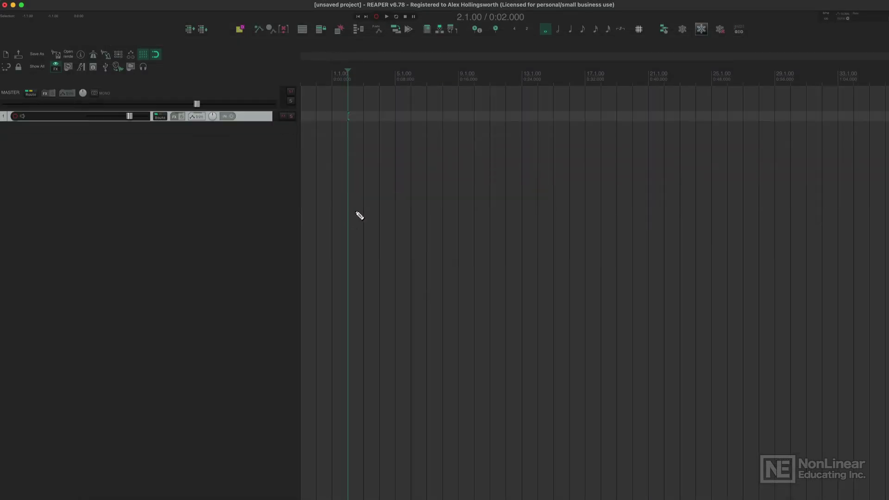
# Select the only track in the project and delete it.
pyautogui.scroll(-1, 325, 161)
pyautogui.click(263, 112)
pyautogui.press('Delete')
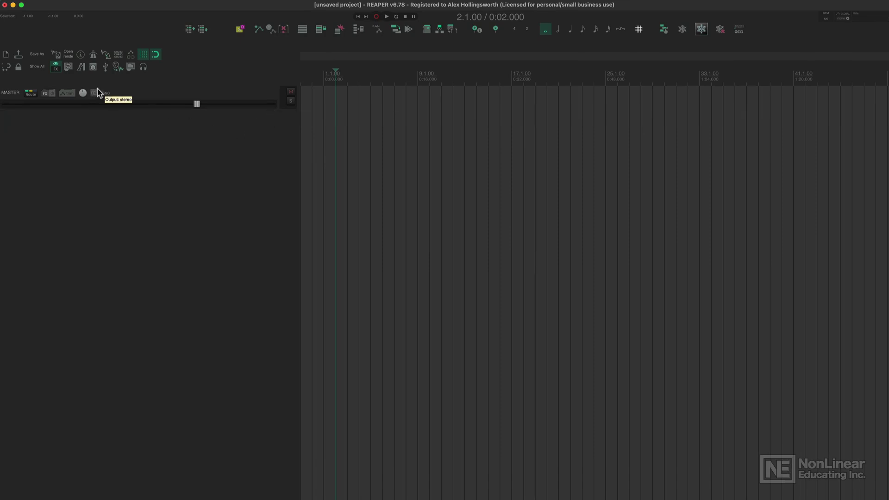
# Open the configuration export from the General preferences, review the included categories and files, and cancel without saving.
pyautogui.press('super+comma')
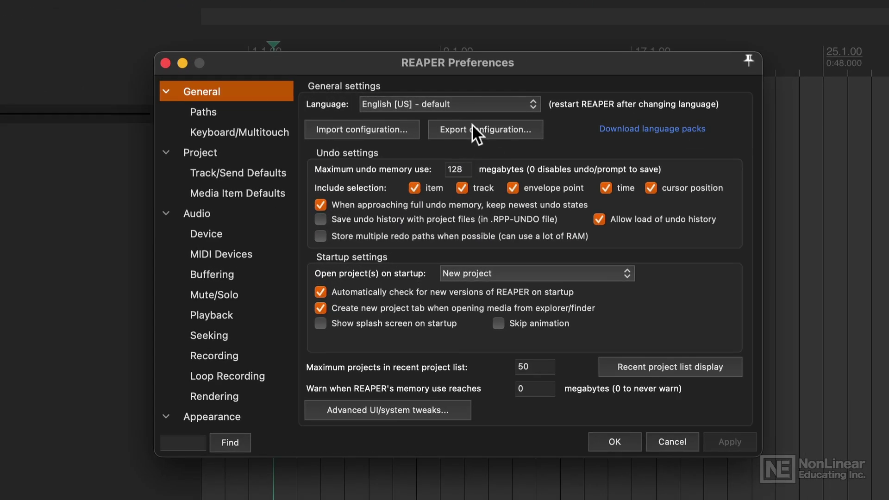
pyautogui.click(473, 124)
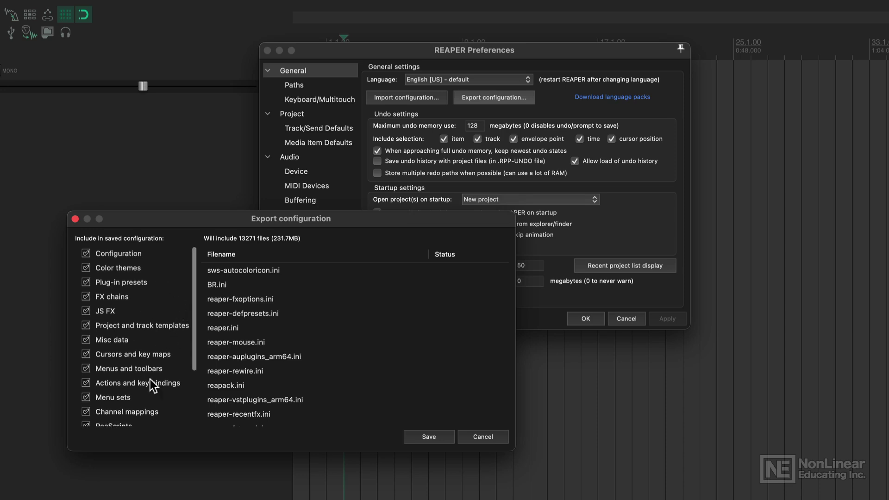
pyautogui.scroll(-2, 137, 389)
pyautogui.scroll(2, 137, 389)
pyautogui.scroll(-5, 332, 375)
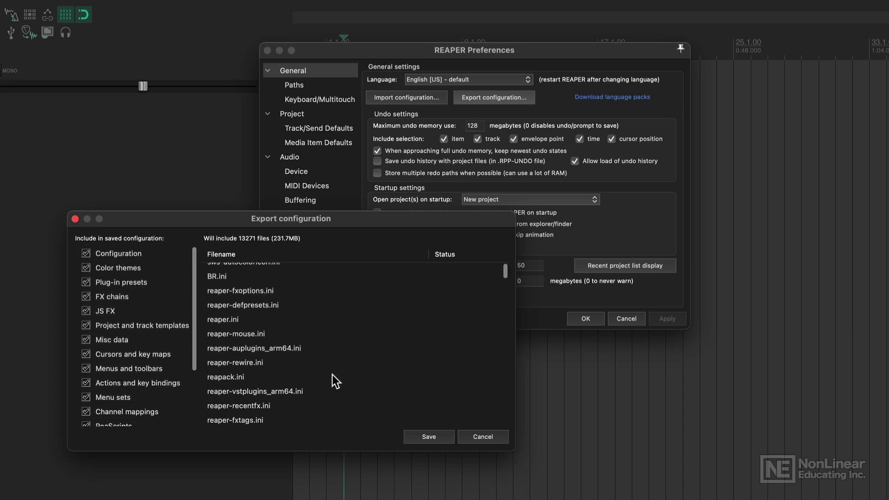
pyautogui.scroll(3, 333, 377)
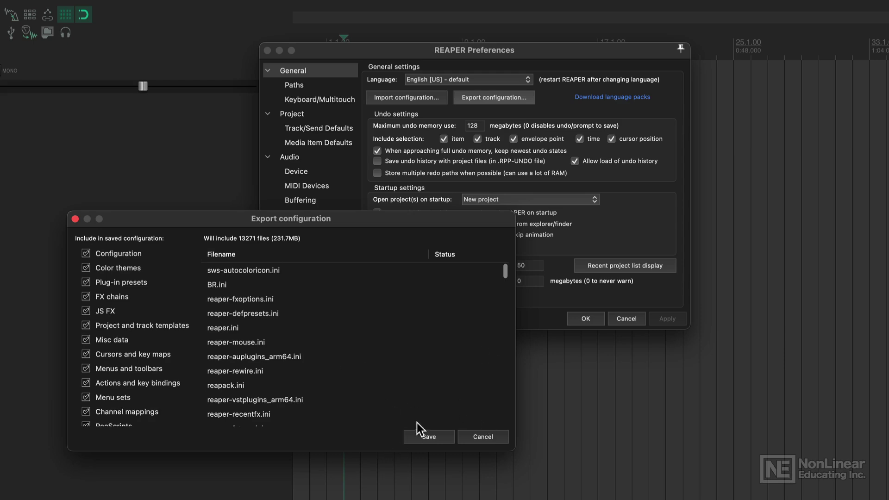
pyautogui.click(482, 436)
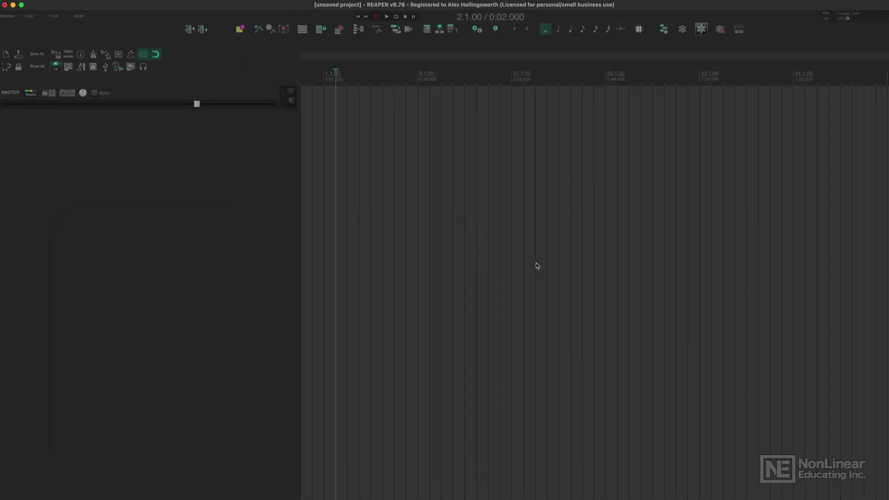